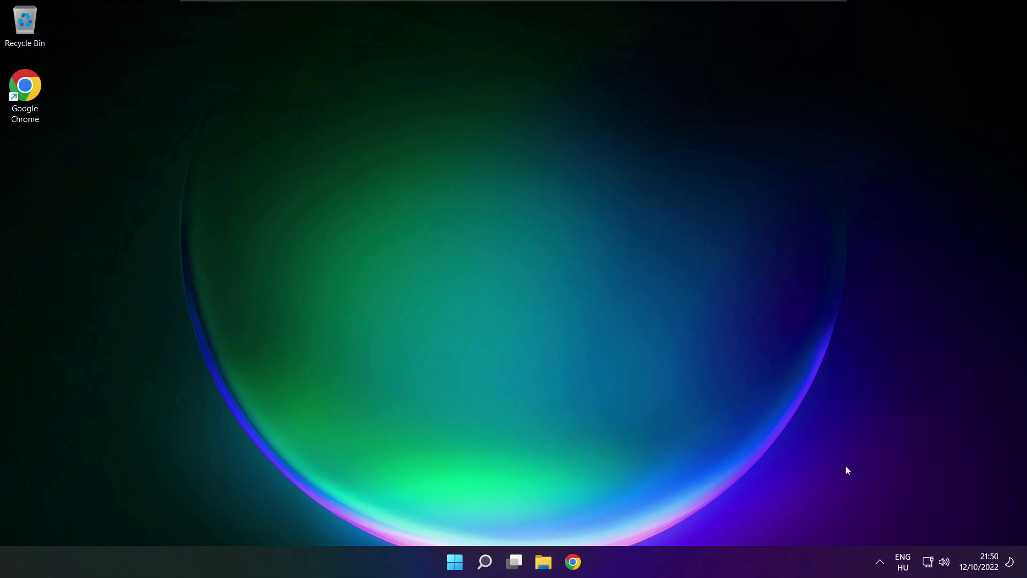
Step: From the tray volume flyout, open Sound settings, set Speakers to volume 100, and open More sound settings
{"action": "left_click", "coordinate": [944, 562]}
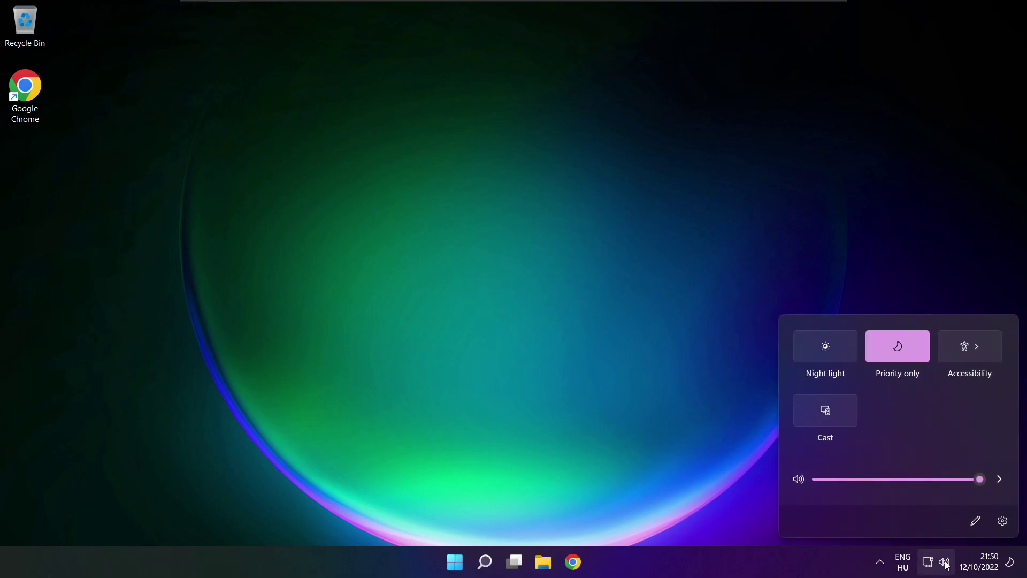
{"action": "left_click", "coordinate": [1000, 480]}
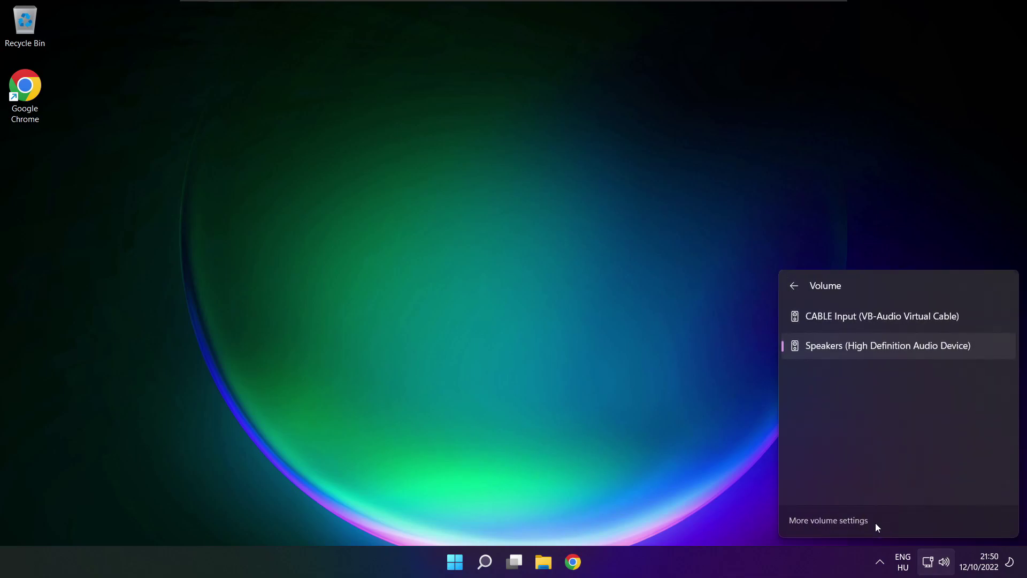
{"action": "left_click", "coordinate": [832, 521]}
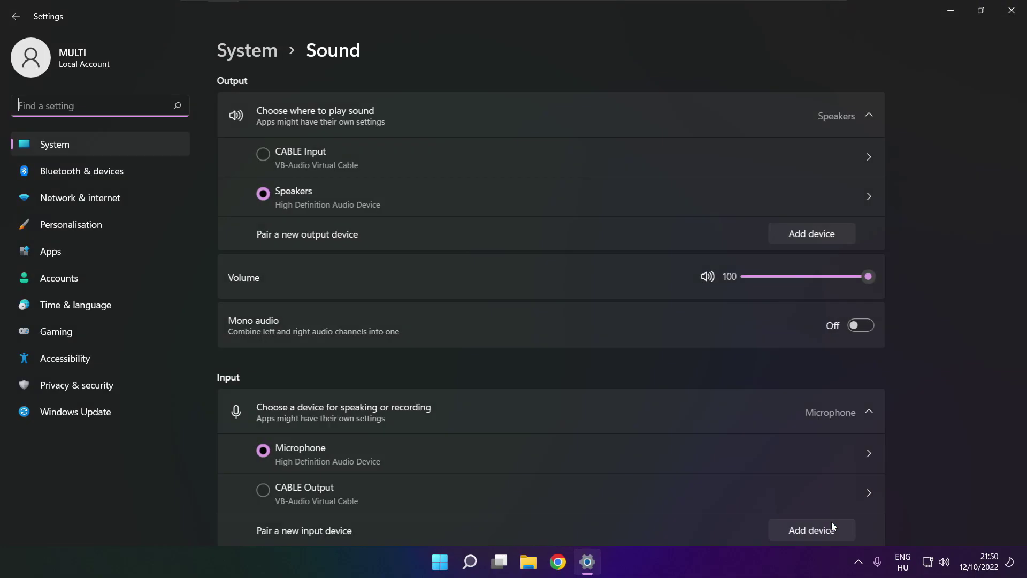
{"action": "left_click", "coordinate": [271, 194]}
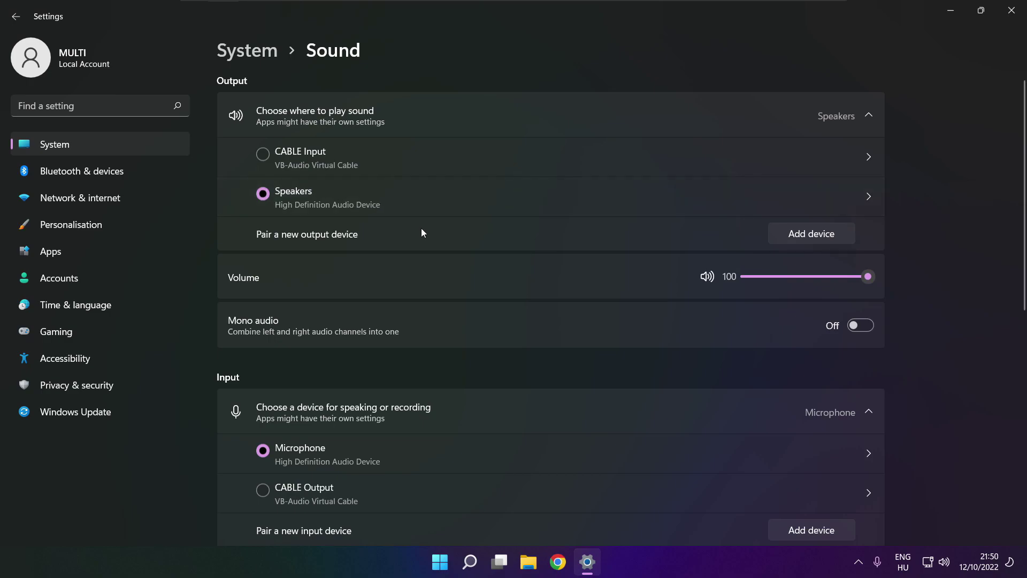
{"action": "left_click_drag", "start_coordinate": [848, 277], "coordinate": [885, 276]}
{"action": "left_click_drag", "start_coordinate": [1024, 272], "coordinate": [1021, 448]}
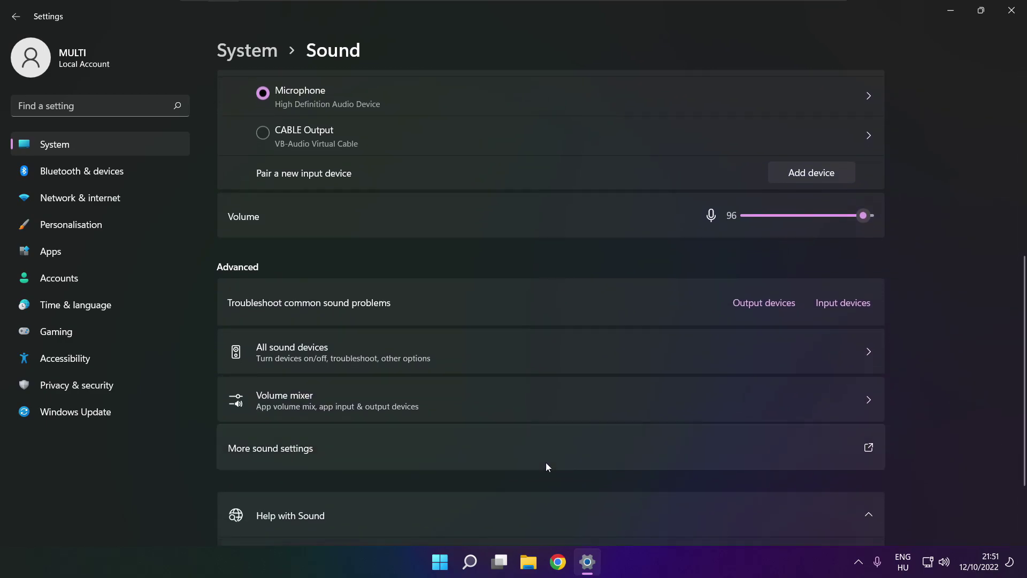
{"action": "left_click", "coordinate": [423, 453]}
Step: Disable the CABLE Input playback device so Speakers becomes the default output
{"action": "left_click", "coordinate": [438, 243]}
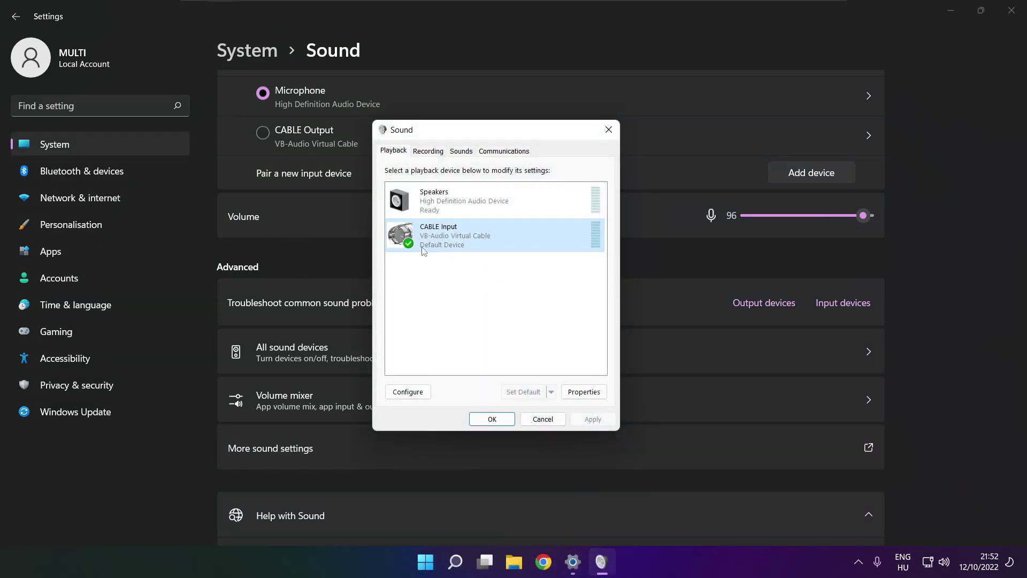
{"action": "right_click", "coordinate": [543, 235]}
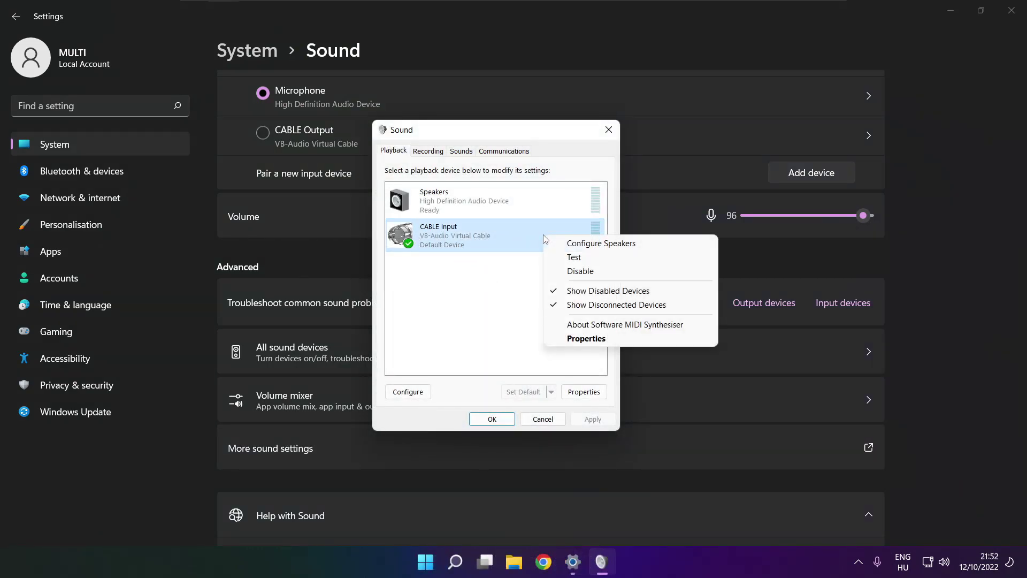
{"action": "left_click", "coordinate": [596, 275]}
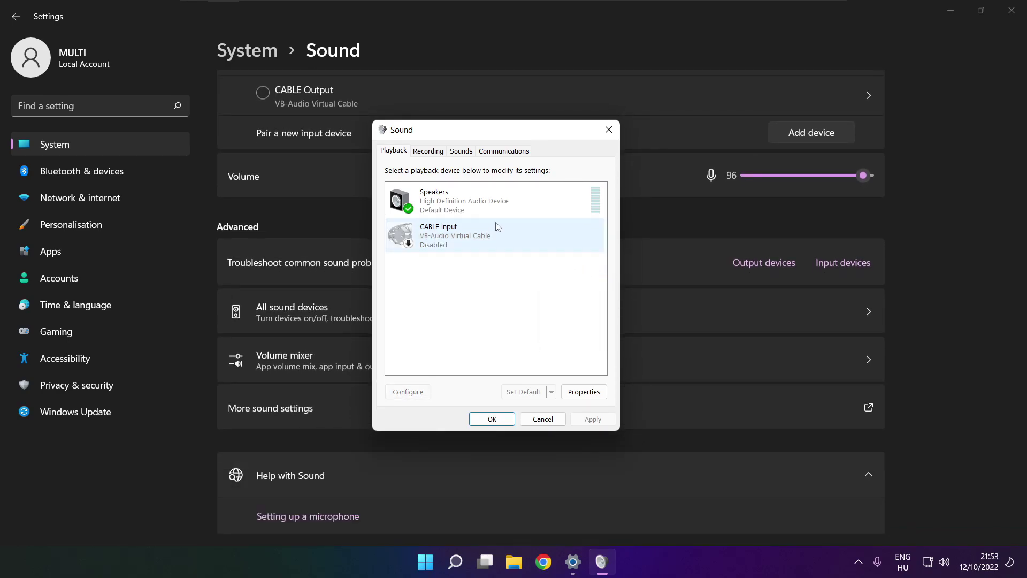
{"action": "left_click", "coordinate": [509, 201]}
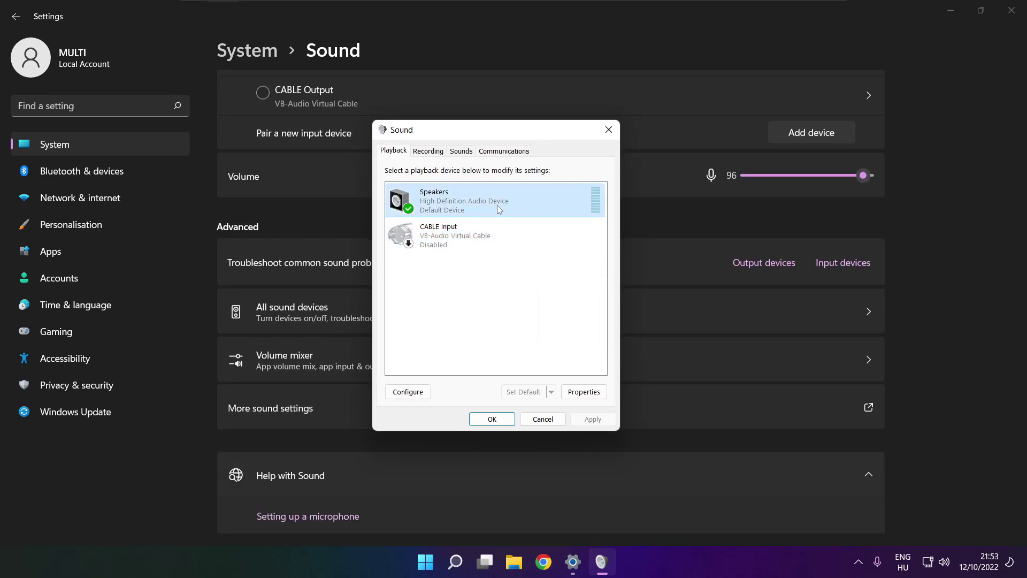
{"action": "right_click", "coordinate": [498, 206]}
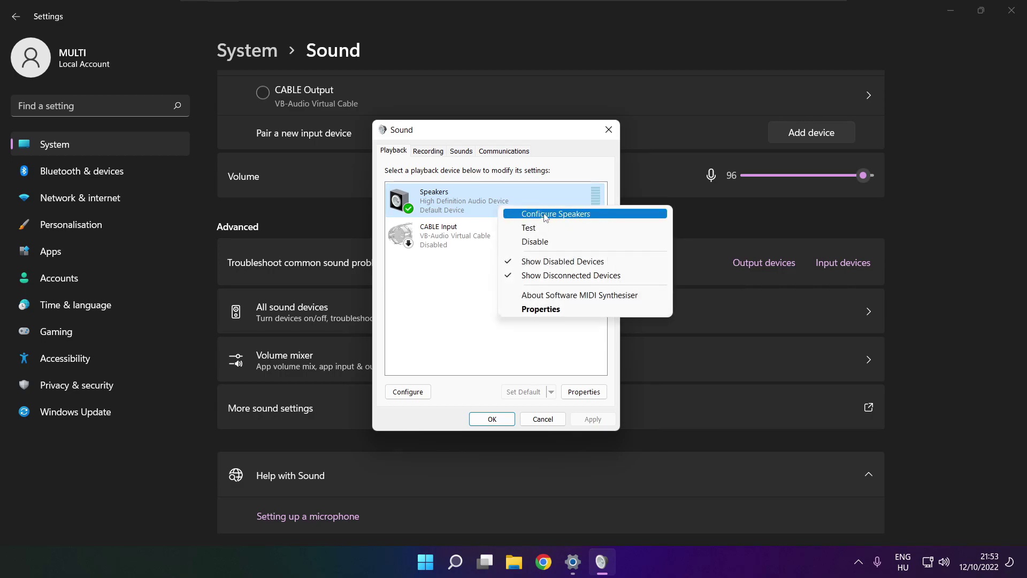
Step: Set the Speakers to 7.1 Surround, keeping all optional and full-range speakers
{"action": "left_click", "coordinate": [567, 213]}
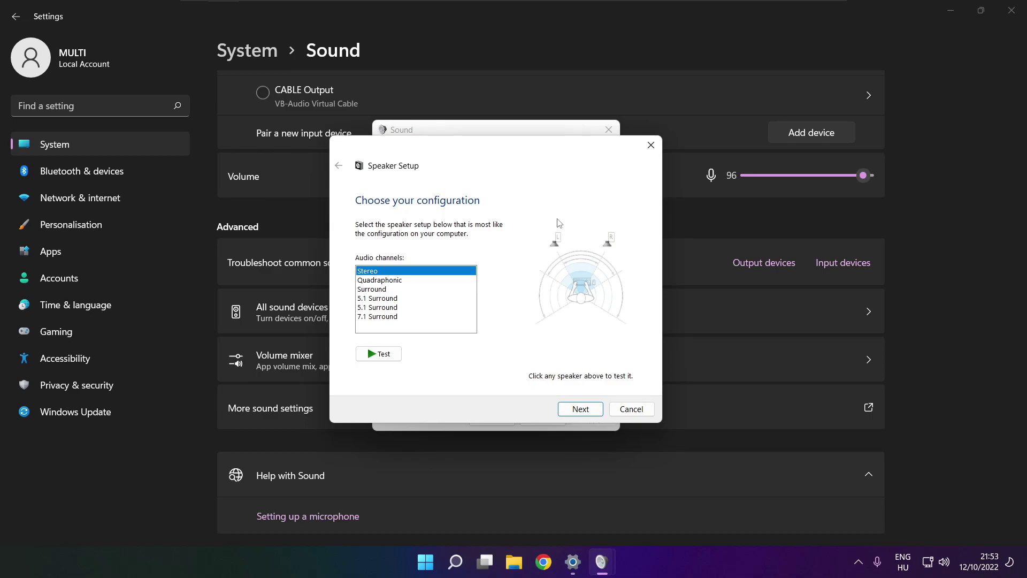
{"action": "left_click", "coordinate": [381, 317]}
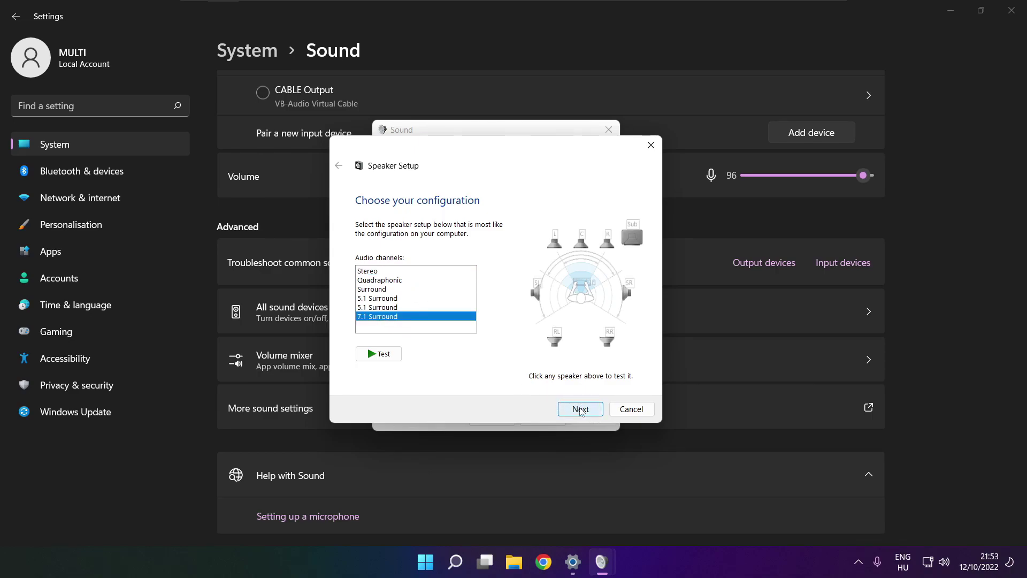
{"action": "left_click", "coordinate": [581, 409]}
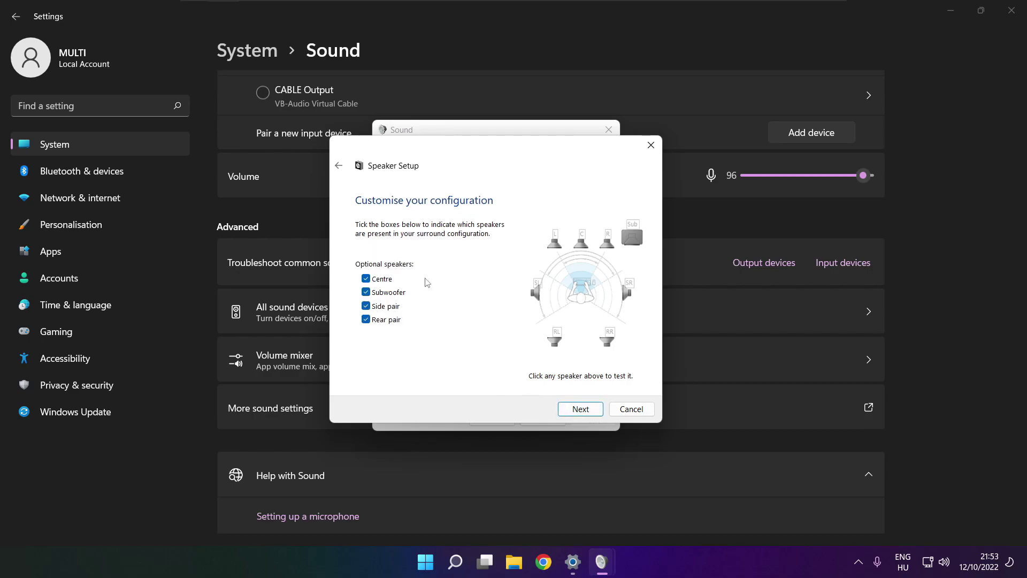
{"action": "left_click", "coordinate": [579, 408]}
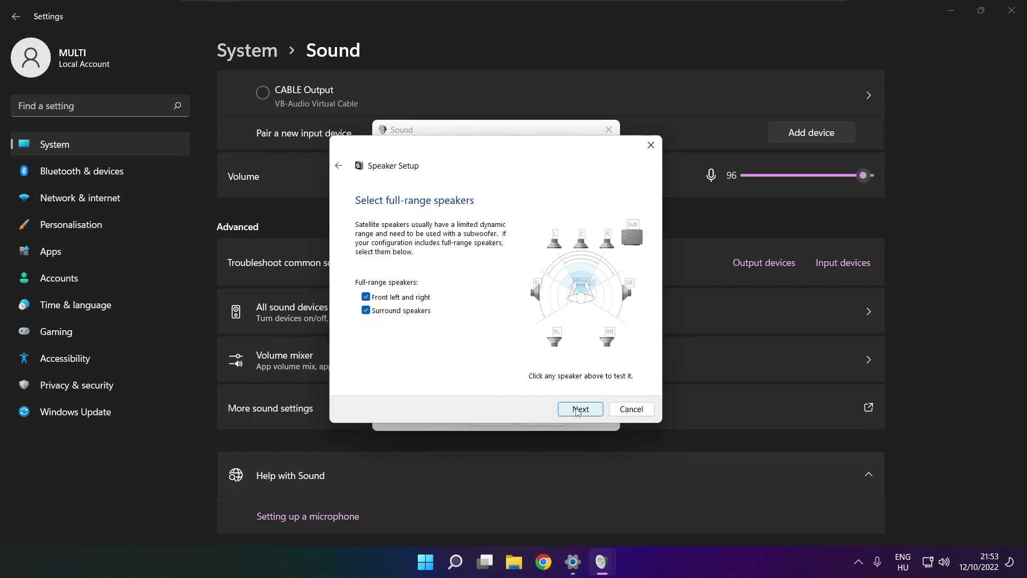
{"action": "left_click", "coordinate": [578, 410]}
{"action": "left_click", "coordinate": [580, 409]}
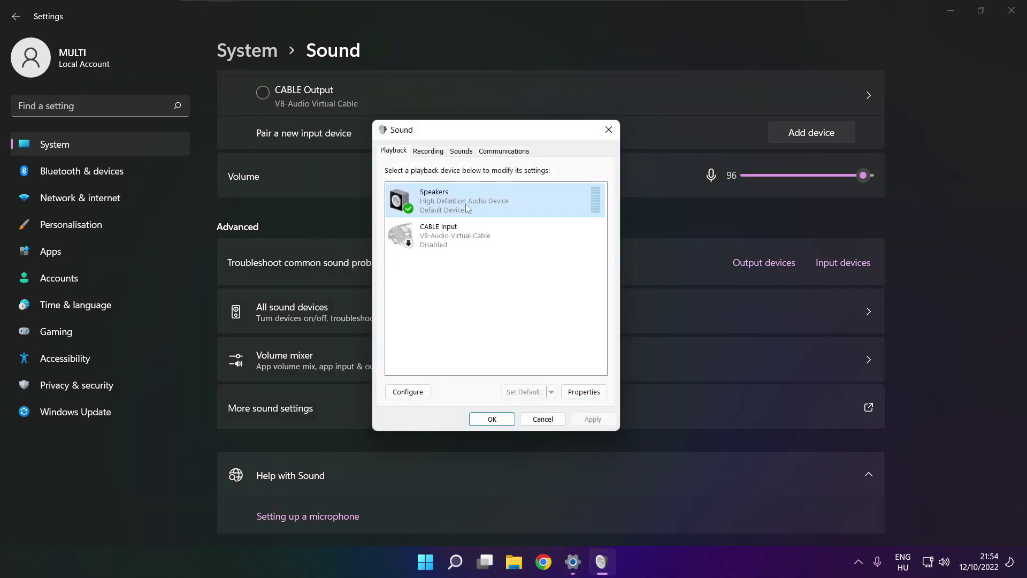
Step: In Speakers properties, tick Disable all enhancements and apply the change
{"action": "left_click", "coordinate": [584, 391]}
{"action": "left_click_drag", "start_coordinate": [484, 182], "coordinate": [463, 150]}
{"action": "left_click", "coordinate": [426, 167]}
{"action": "left_click", "coordinate": [450, 167]}
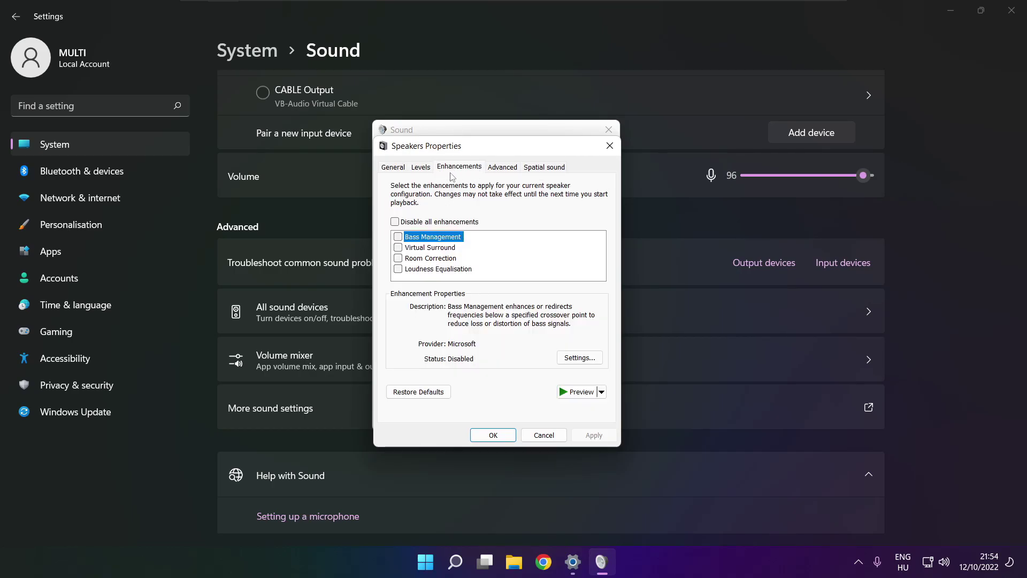
{"action": "left_click", "coordinate": [396, 222]}
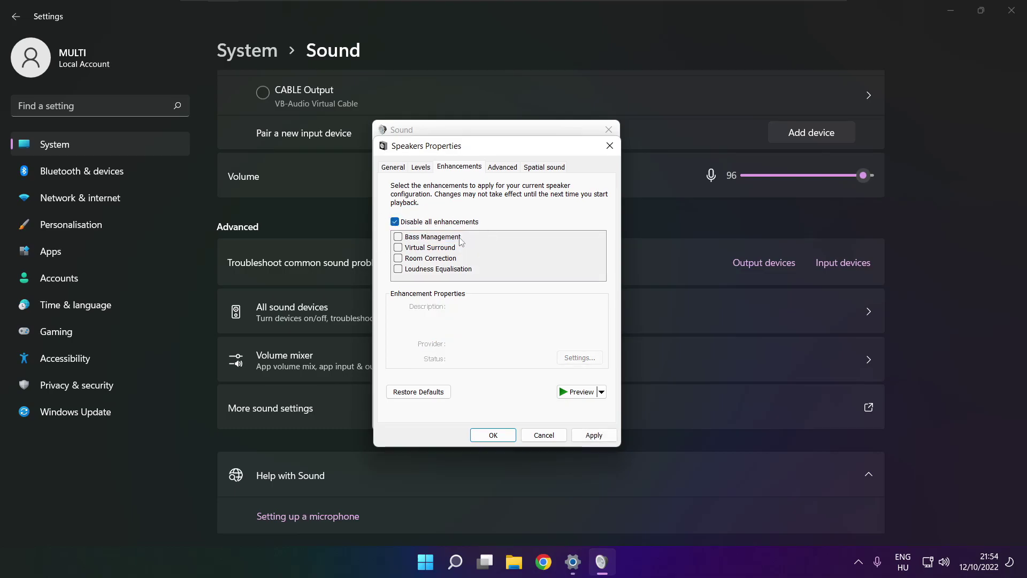
{"action": "left_click", "coordinate": [601, 437]}
Step: Keep the default format at 16 bit, 48000 Hz and close both sound dialogs with OK
{"action": "left_click", "coordinate": [499, 170]}
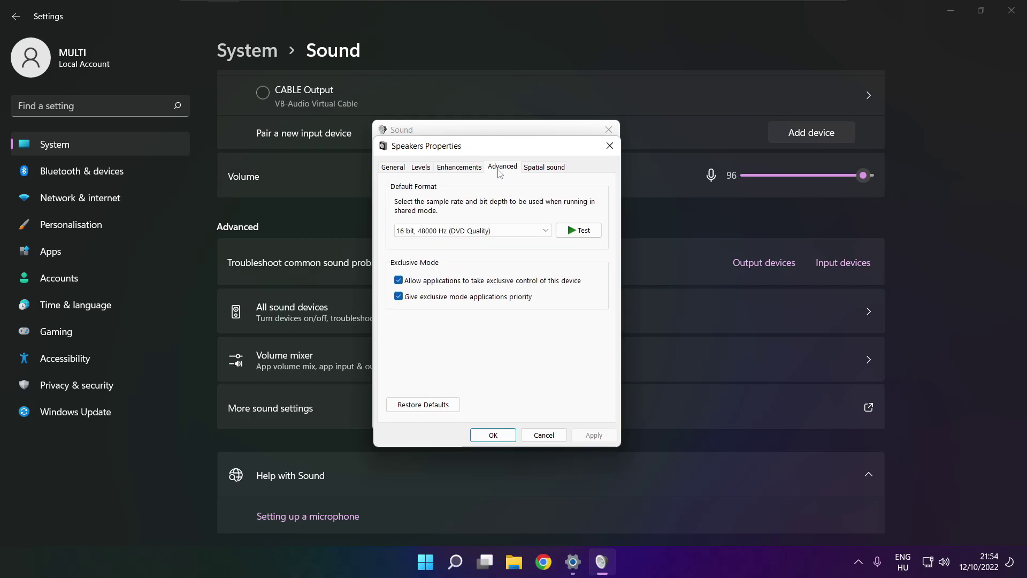
{"action": "left_click", "coordinate": [545, 231]}
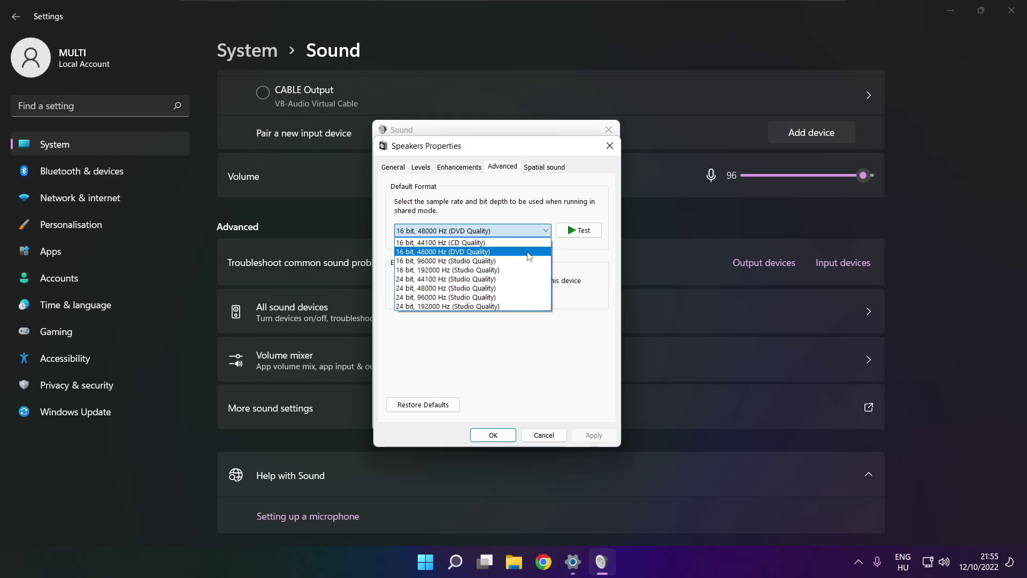
{"action": "left_click", "coordinate": [529, 251]}
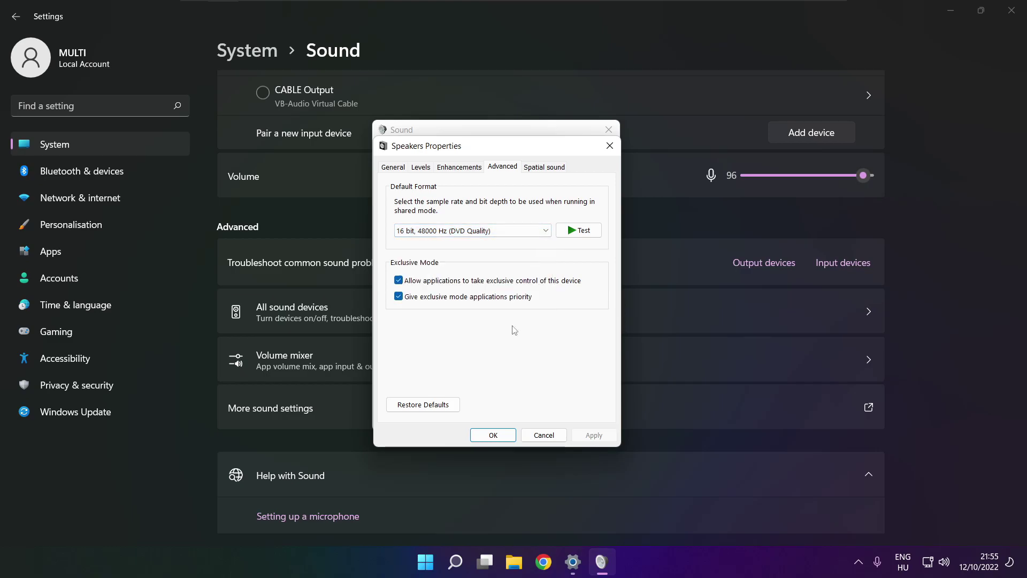
{"action": "left_click", "coordinate": [492, 434]}
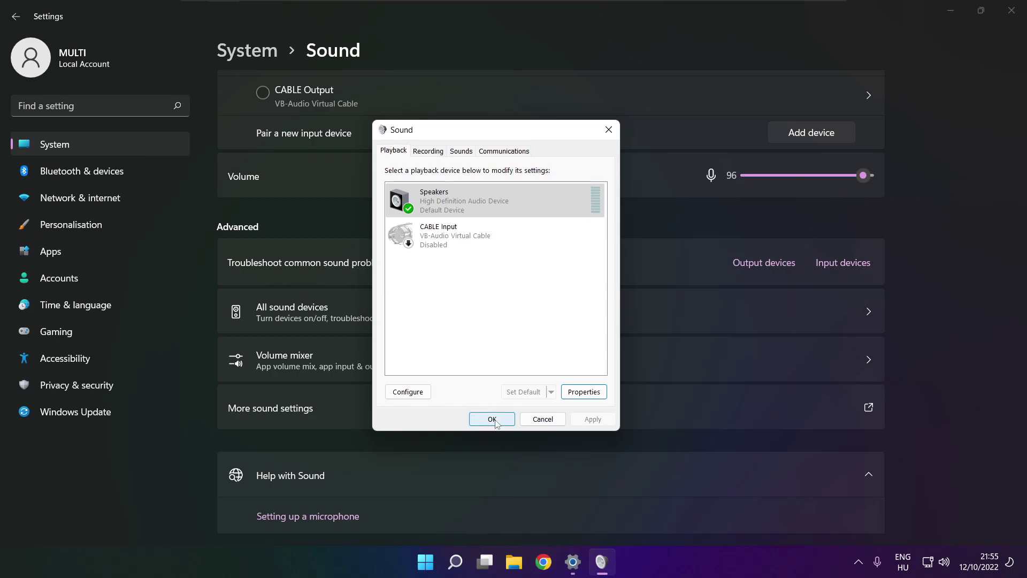
{"action": "left_click", "coordinate": [493, 420]}
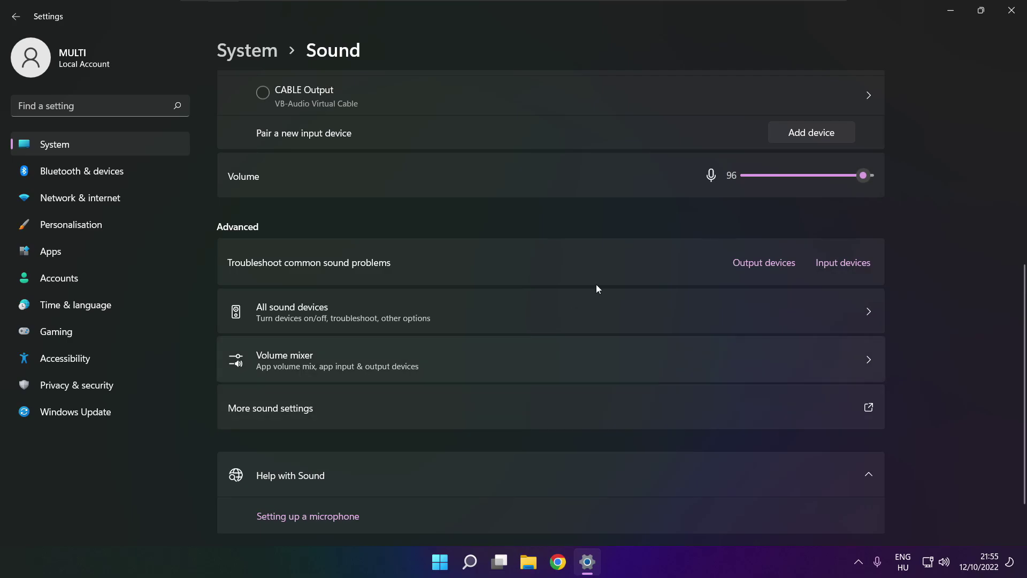
Step: Close Settings, view the Start power options, then bring up Windows search
{"action": "left_click", "coordinate": [1022, 17]}
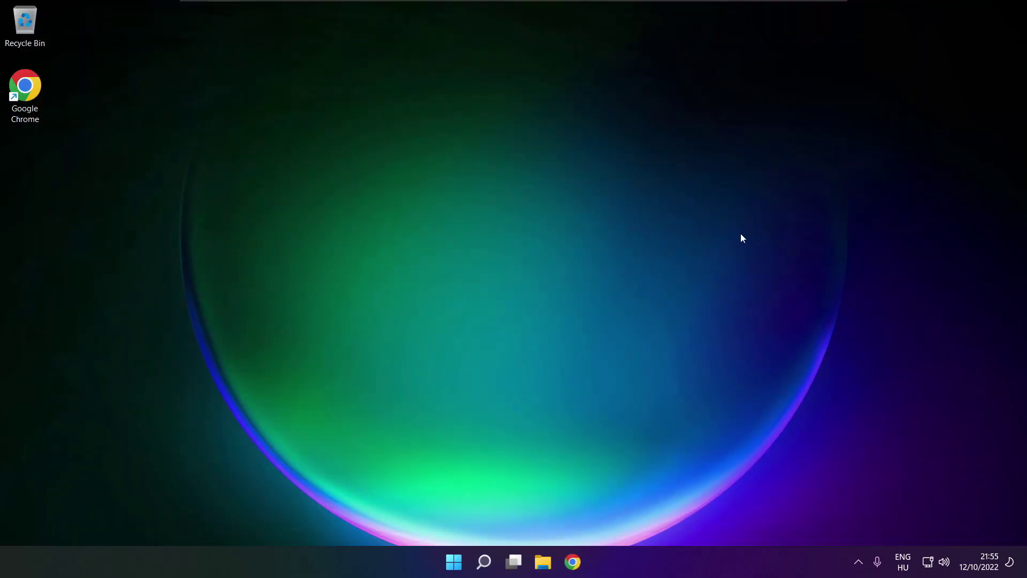
{"action": "left_click", "coordinate": [454, 562]}
{"action": "left_click", "coordinate": [679, 515]}
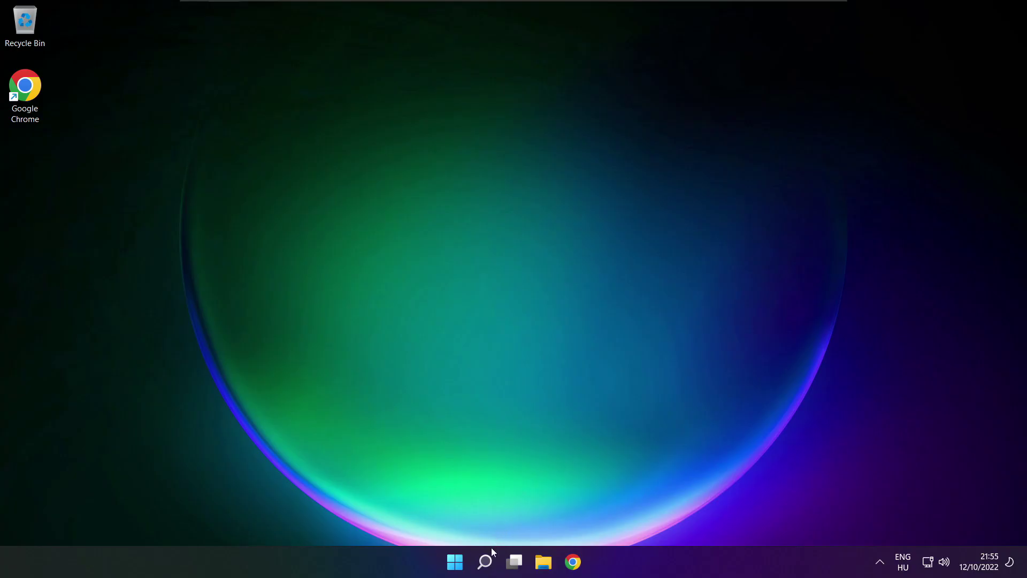
{"action": "left_click", "coordinate": [486, 559]}
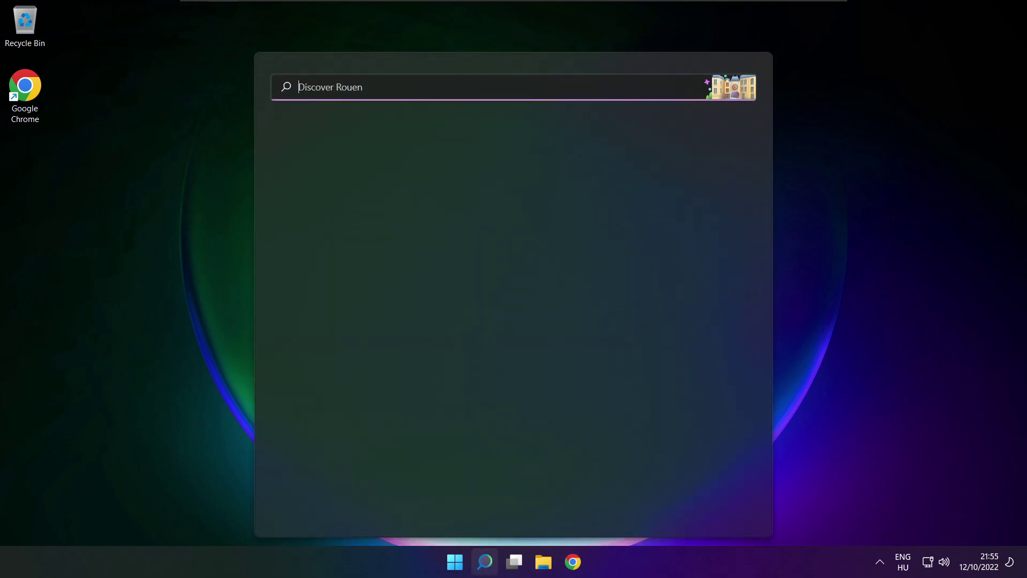
Step: Open Device Manager via search and expand Sound, video and game controllers to select High Definition Audio Device
{"action": "type", "text": "device ma"}
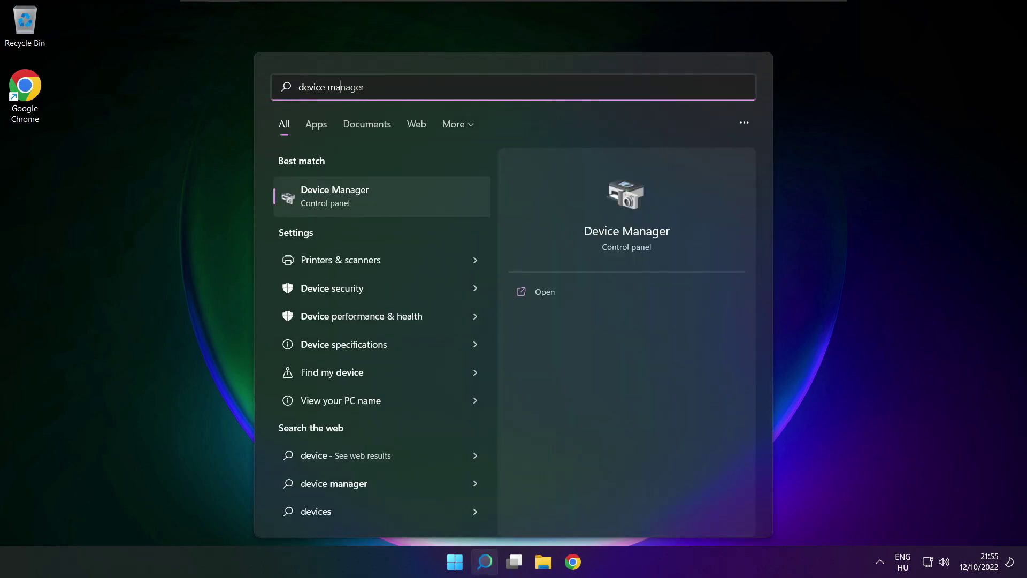
{"action": "type", "text": "nager"}
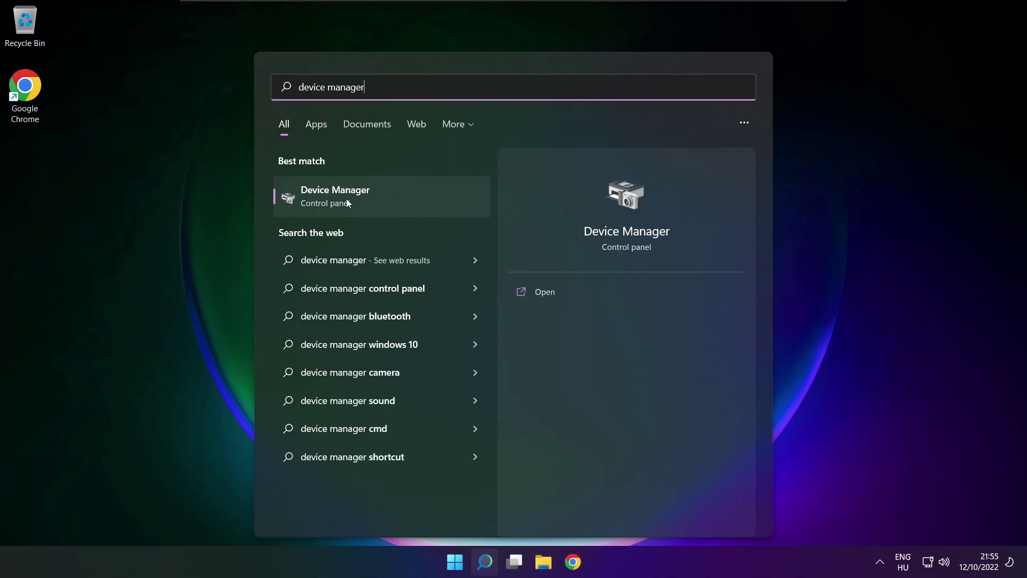
{"action": "left_click", "coordinate": [397, 195]}
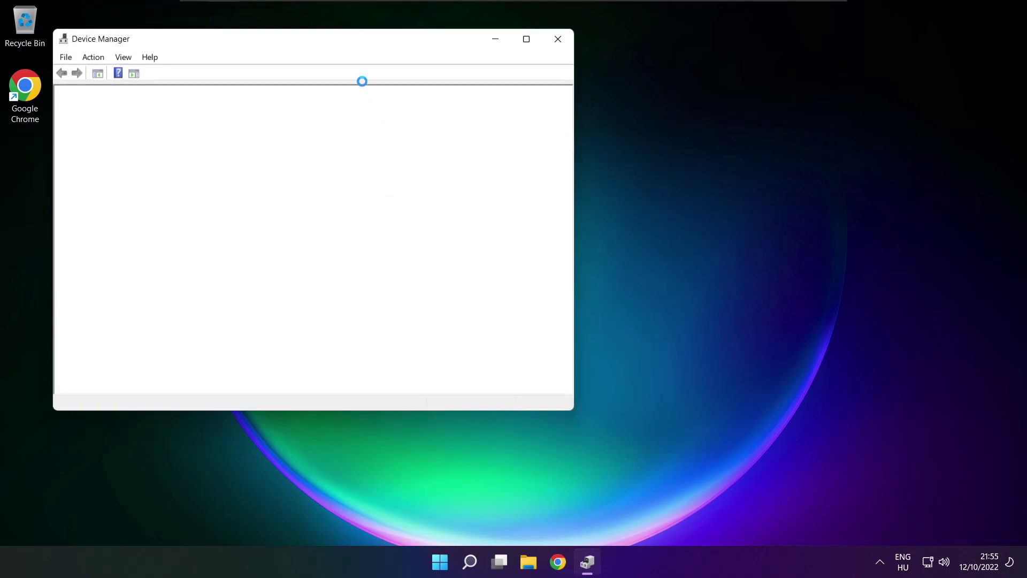
{"action": "left_click_drag", "start_coordinate": [325, 41], "coordinate": [538, 95]}
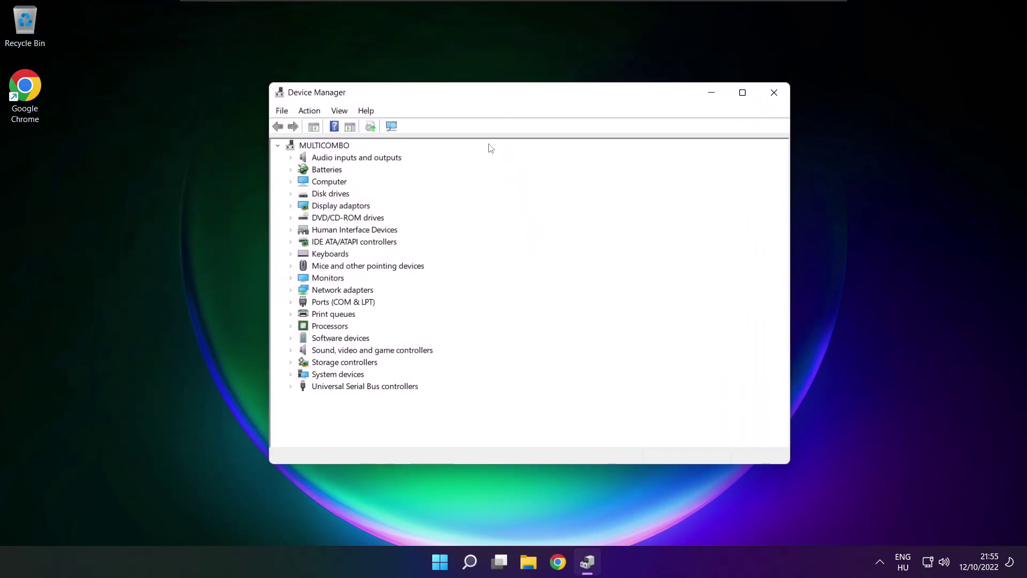
{"action": "left_click", "coordinate": [306, 352]}
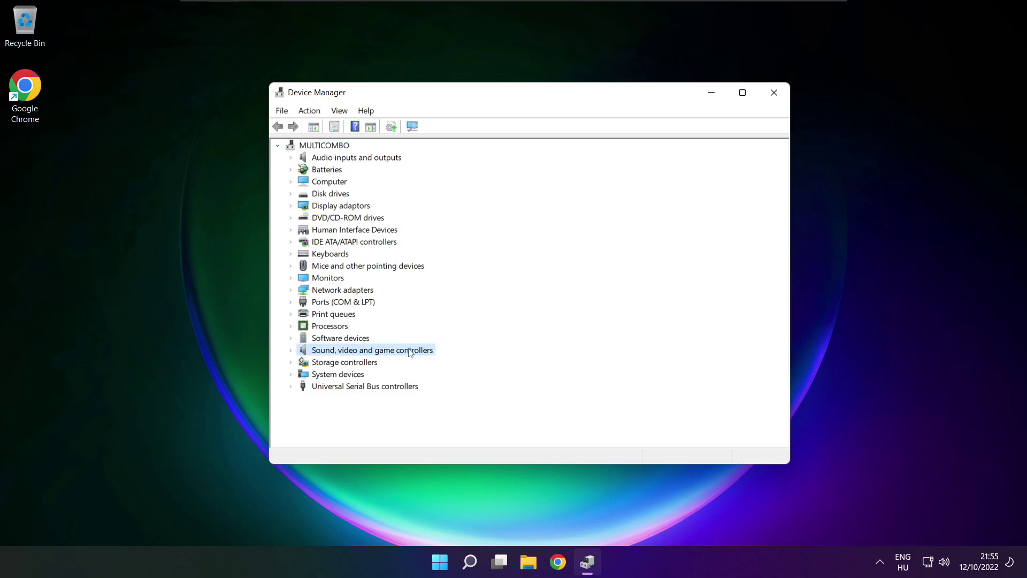
{"action": "left_click", "coordinate": [293, 353]}
{"action": "left_click", "coordinate": [314, 363]}
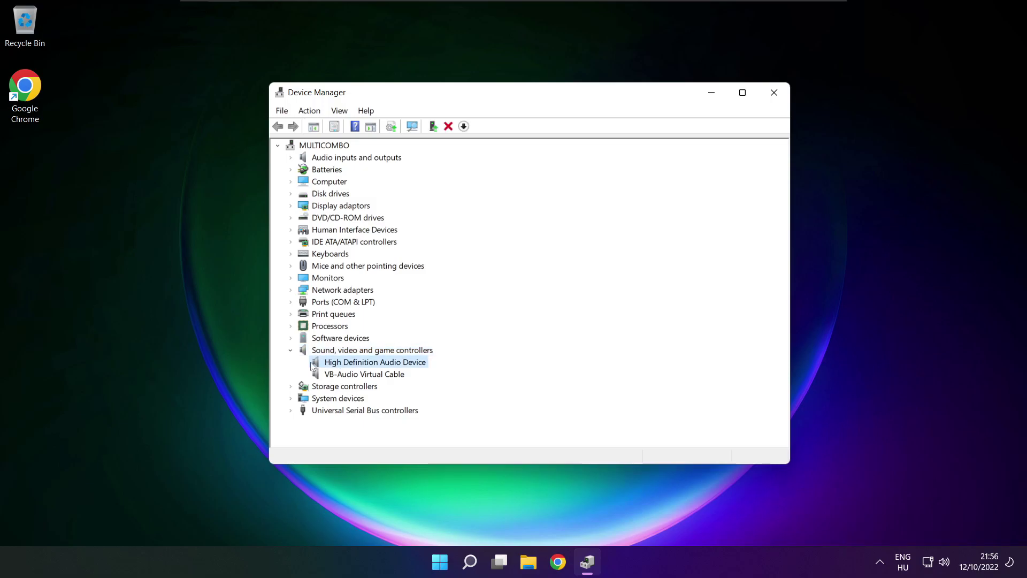
Step: Reinstall the High Definition Audio Device driver from the compatible driver list, accepting the warning
{"action": "right_click", "coordinate": [367, 364]}
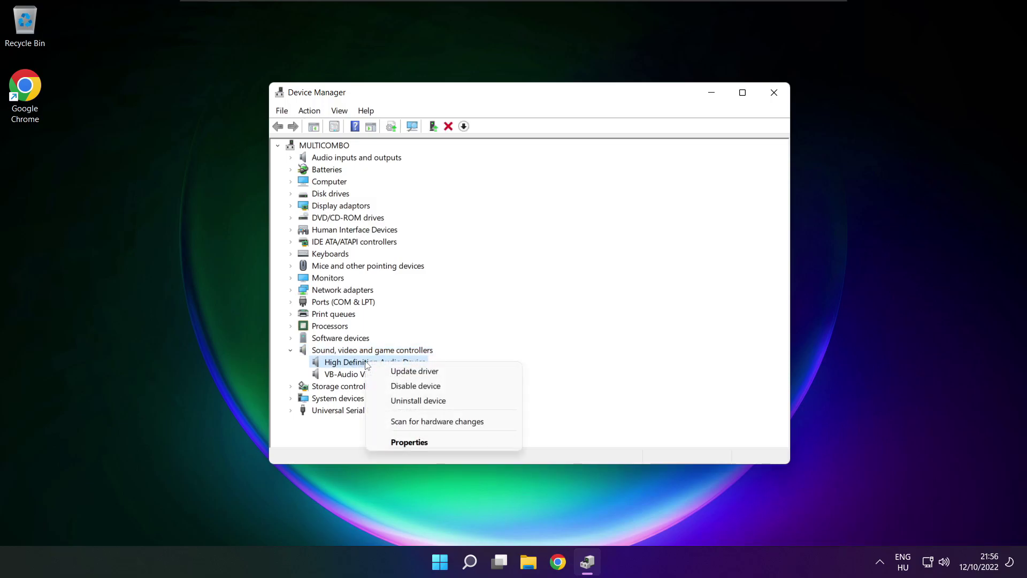
{"action": "left_click", "coordinate": [464, 373]}
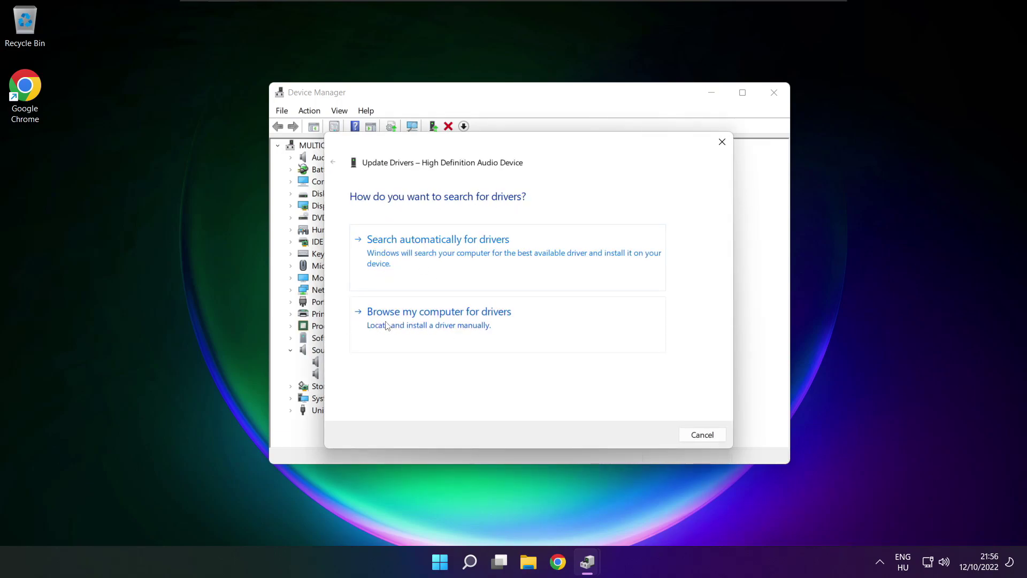
{"action": "left_click", "coordinate": [463, 325]}
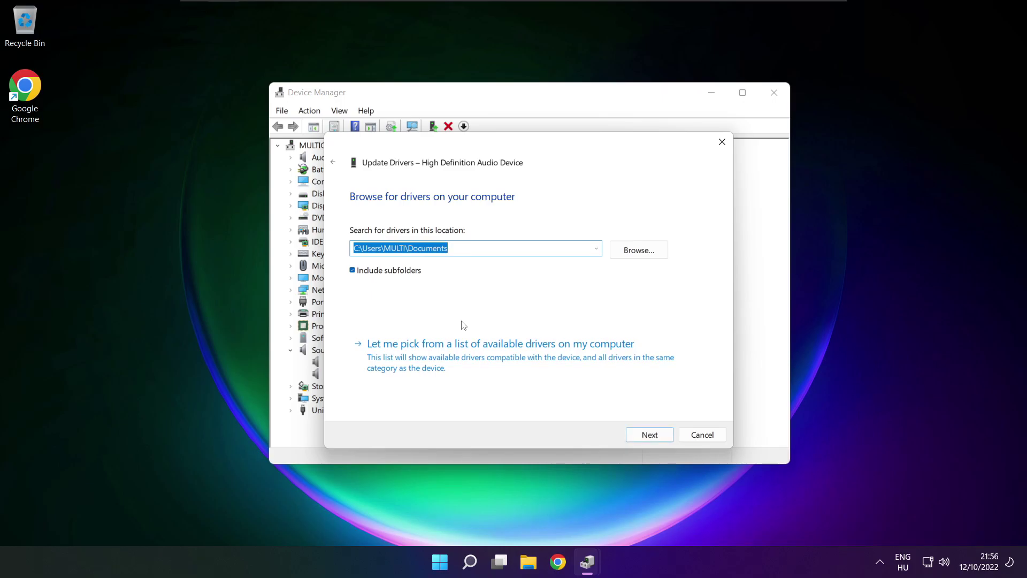
{"action": "left_click", "coordinate": [505, 364]}
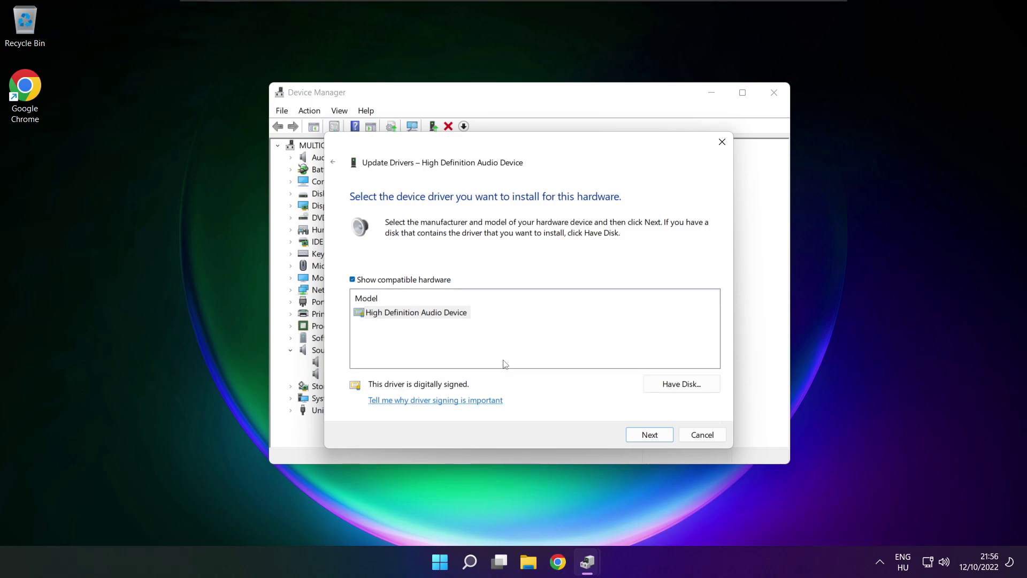
{"action": "left_click", "coordinate": [401, 315]}
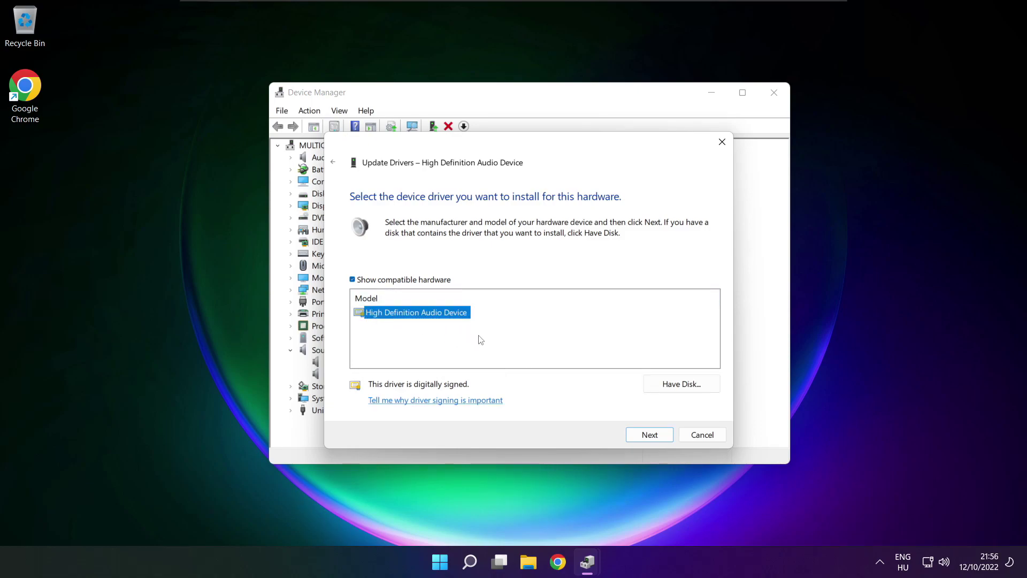
{"action": "left_click", "coordinate": [650, 435]}
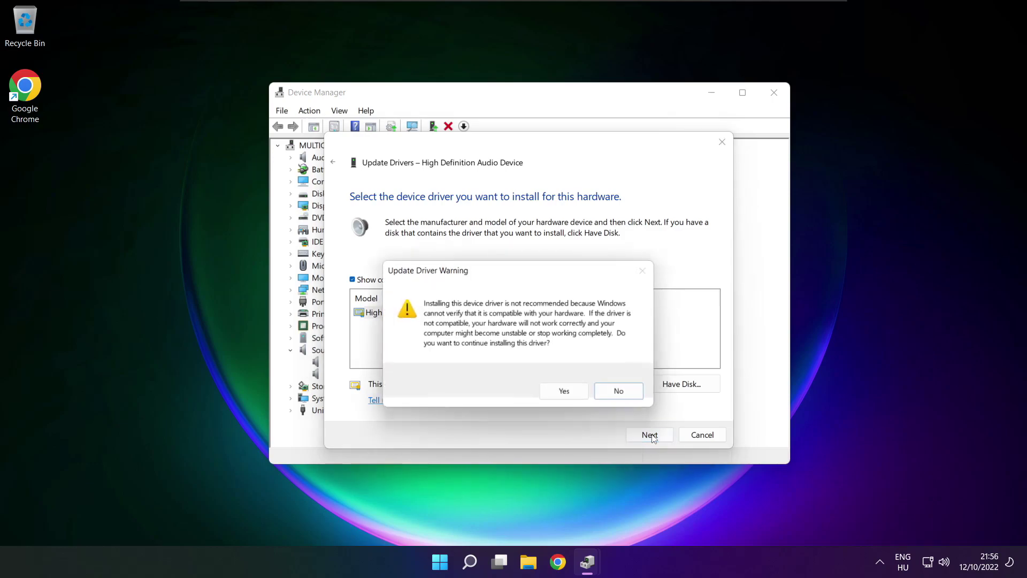
{"action": "left_click", "coordinate": [568, 394]}
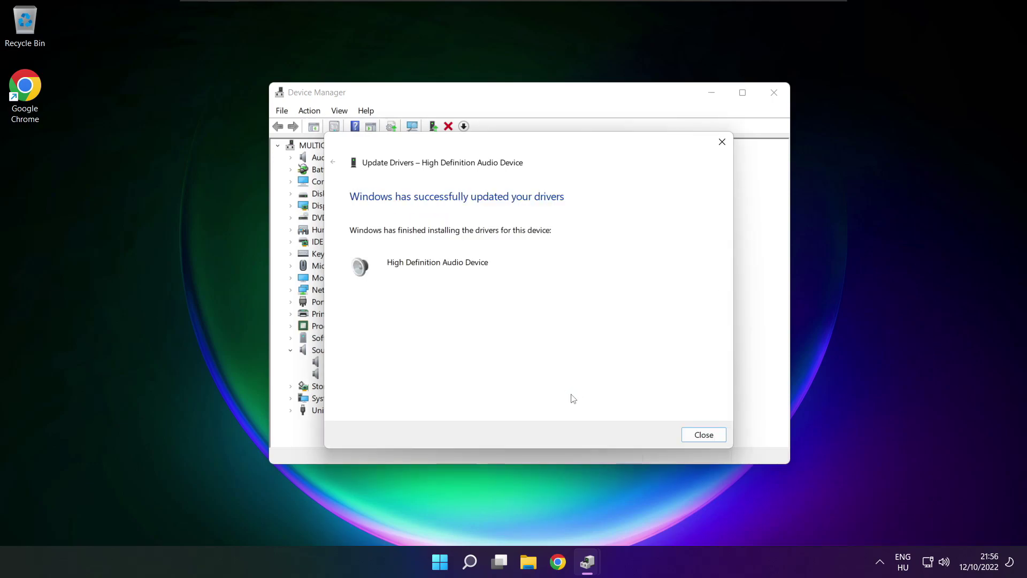
{"action": "left_click", "coordinate": [704, 435]}
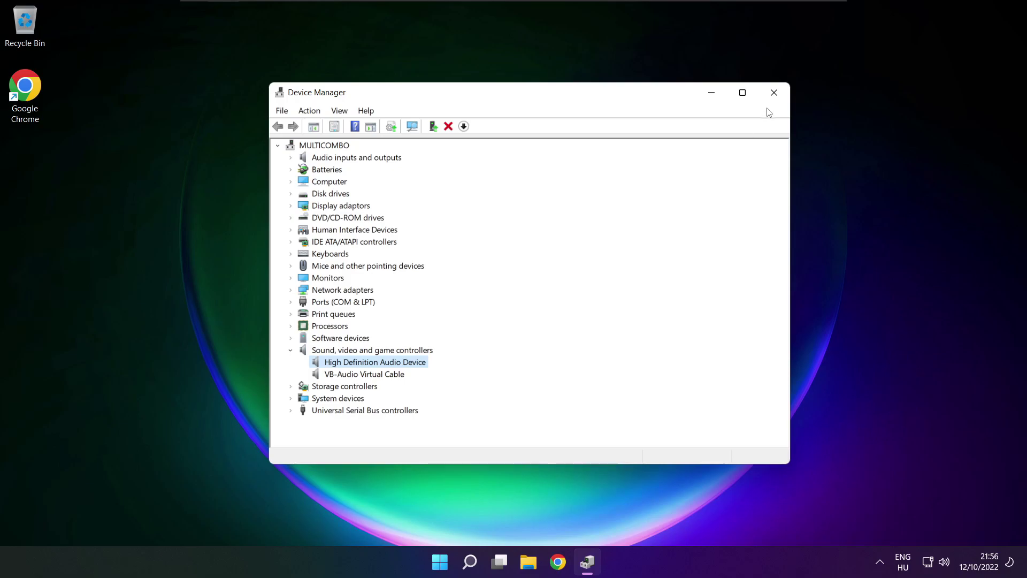
Step: Close Device Manager and check the Start menu power options
{"action": "left_click", "coordinate": [774, 93]}
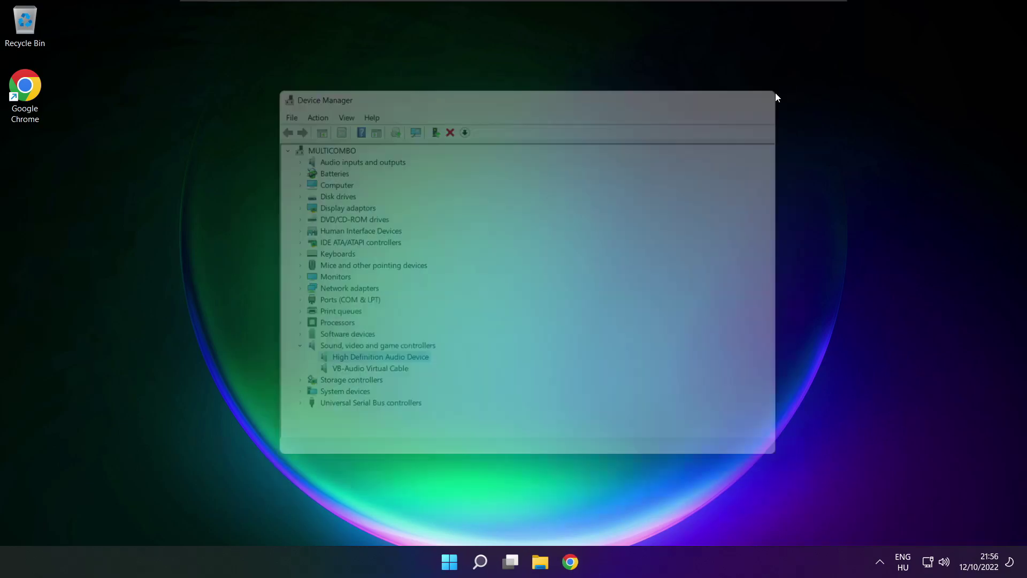
{"action": "left_click", "coordinate": [453, 563]}
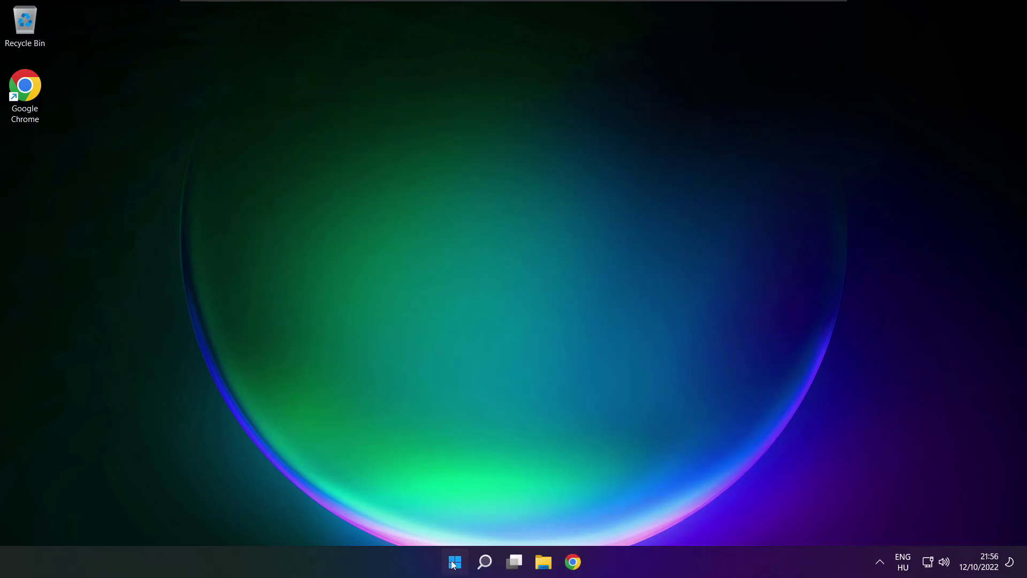
{"action": "left_click", "coordinate": [679, 516]}
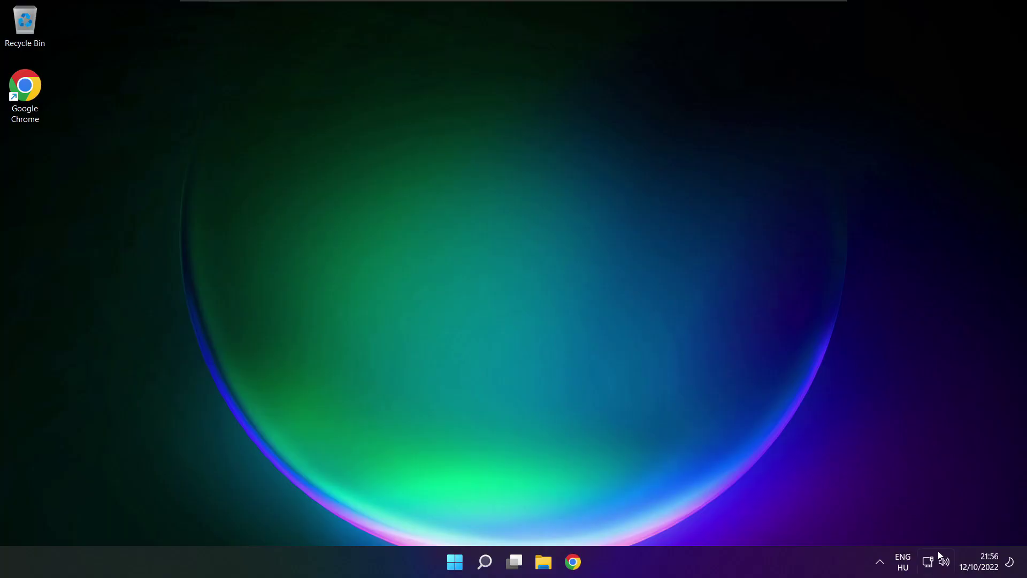
Step: Open Sound settings from the tray and run the Output devices sound troubleshooter
{"action": "right_click", "coordinate": [942, 560]}
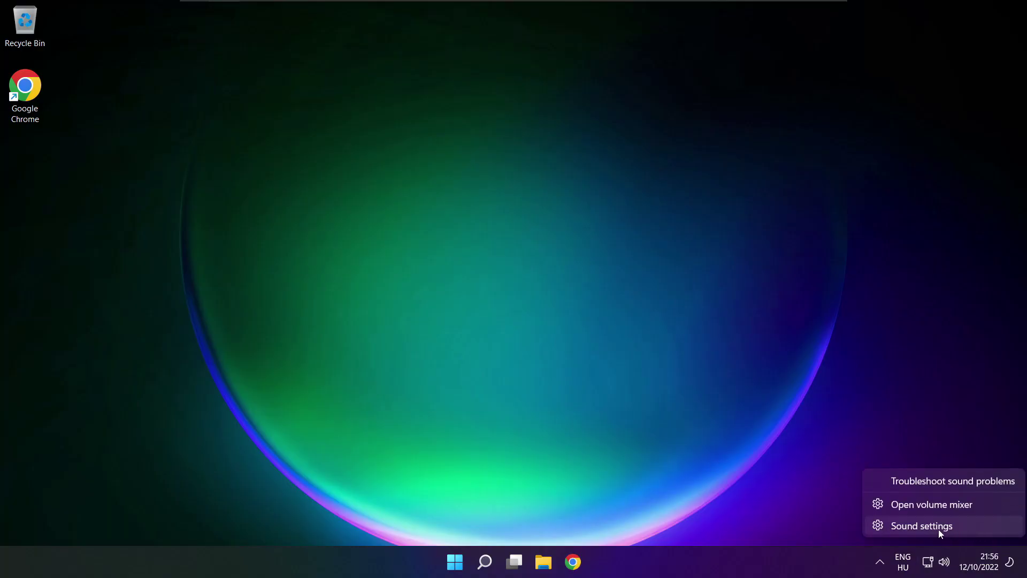
{"action": "left_click", "coordinate": [961, 527]}
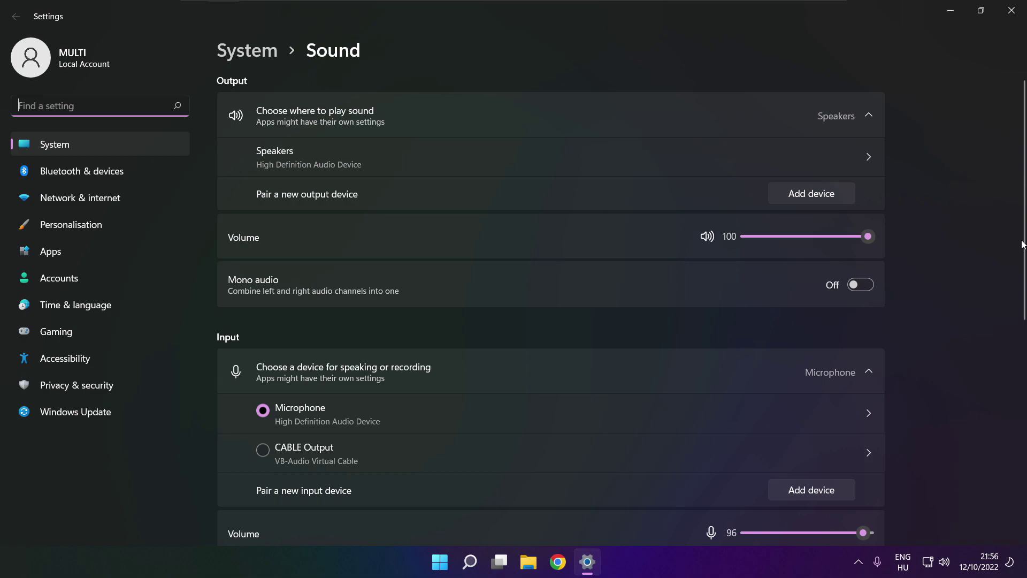
{"action": "scroll", "coordinate": [1022, 244], "scroll_direction": "down", "scroll_amount": 5}
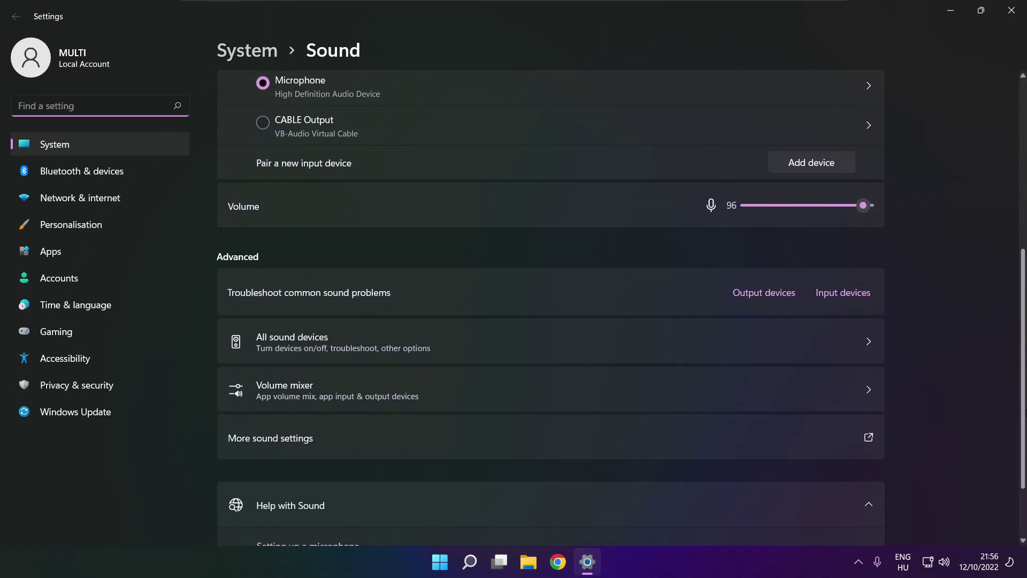
{"action": "scroll", "coordinate": [621, 308], "scroll_direction": "down", "scroll_amount": 1}
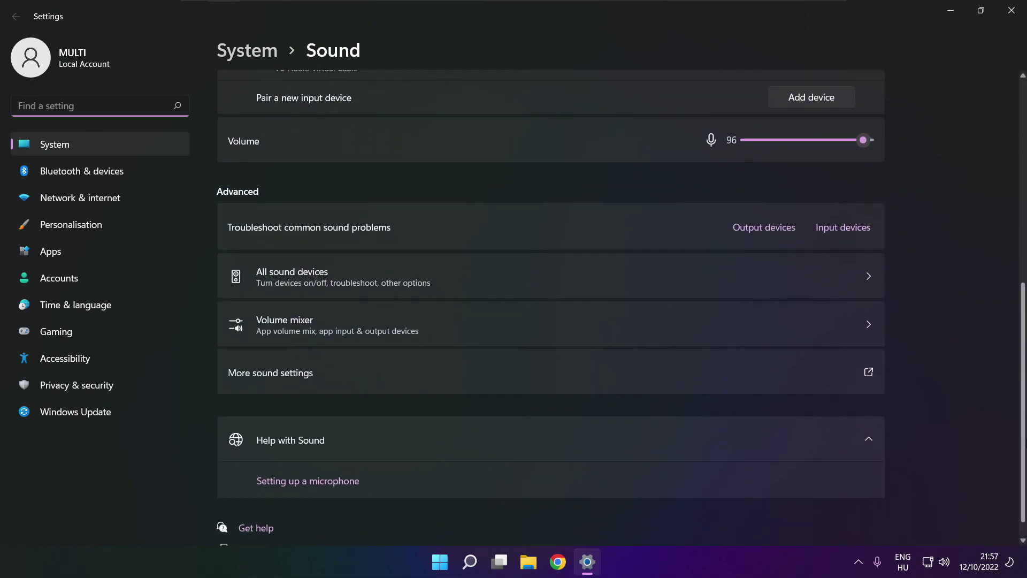
{"action": "scroll", "coordinate": [551, 310], "scroll_direction": "down", "scroll_amount": 1}
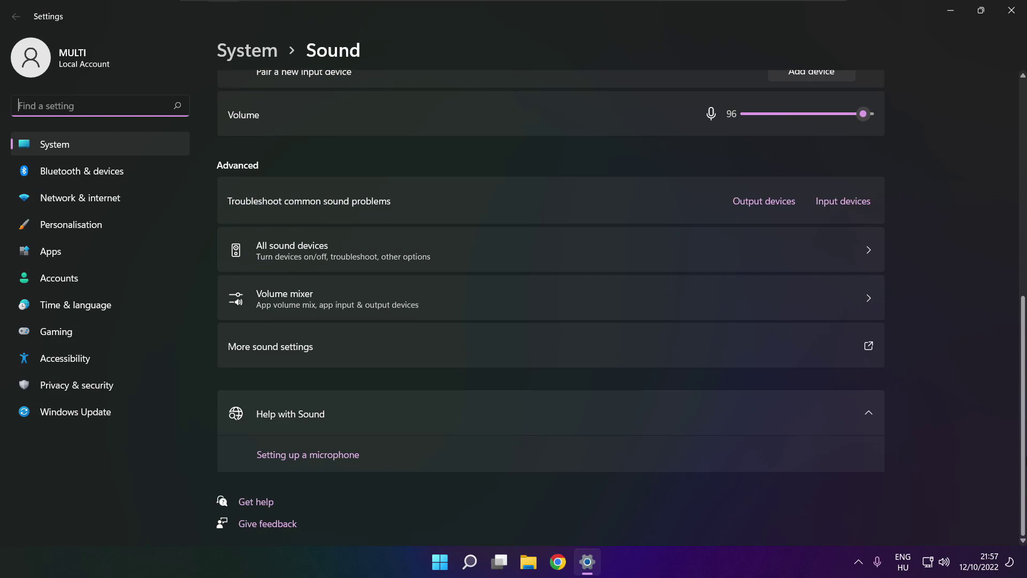
{"action": "left_click", "coordinate": [768, 208]}
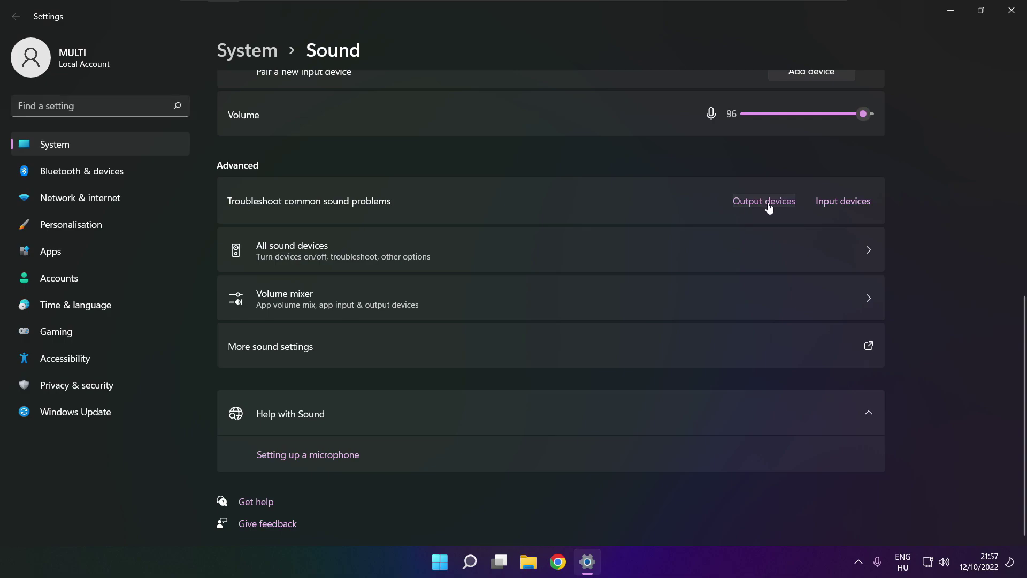